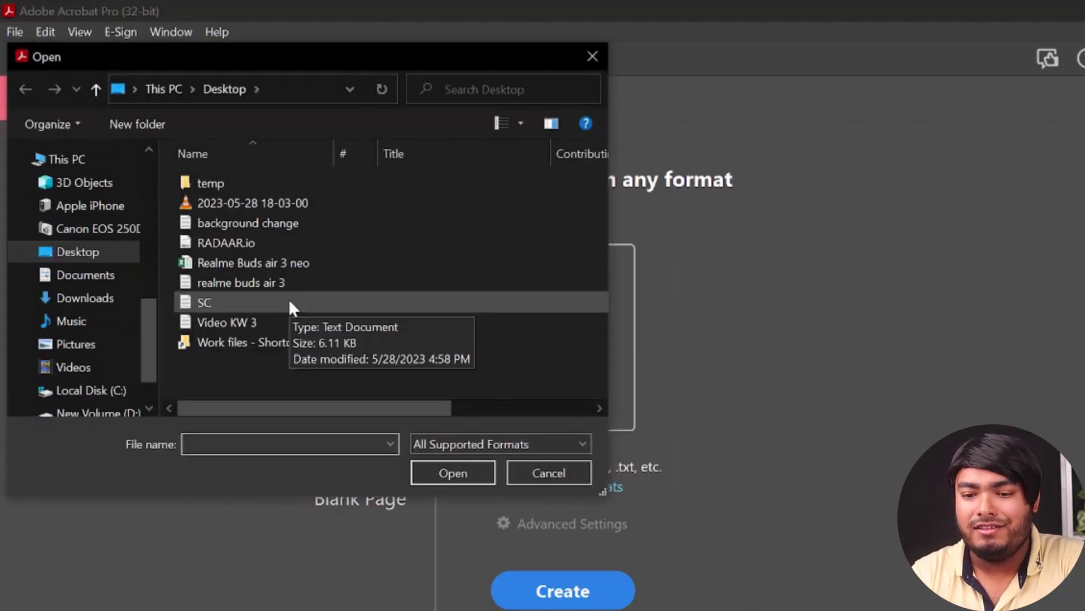
- Create a single-file PDF from the Realme Buds air 3 neo spreadsheet on the Desktop and check its pages
{"action": "left_click", "coordinate": [247, 263]}
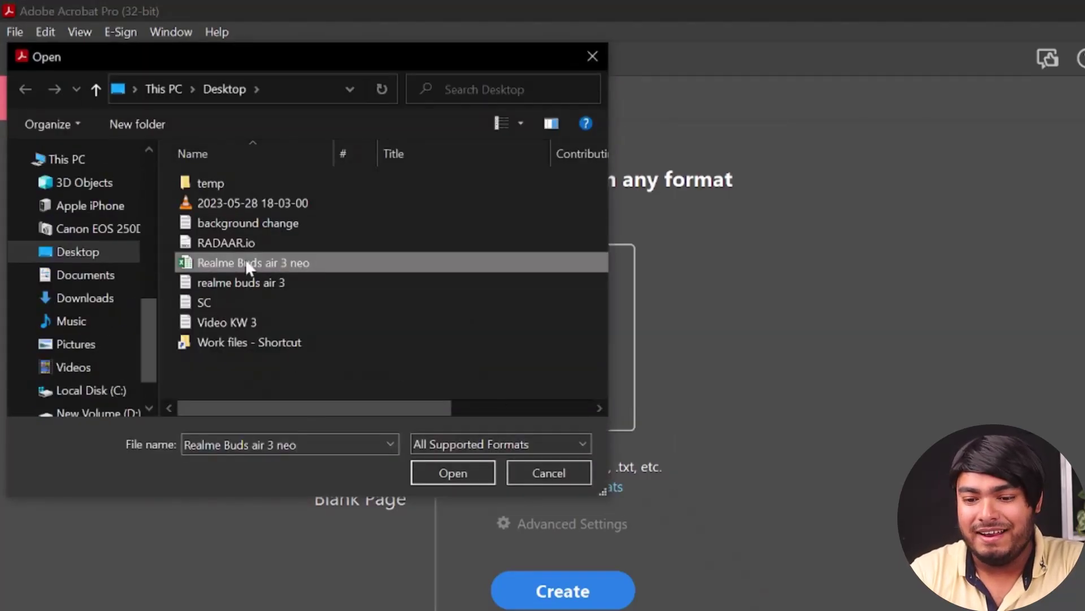
{"action": "left_click", "coordinate": [457, 476]}
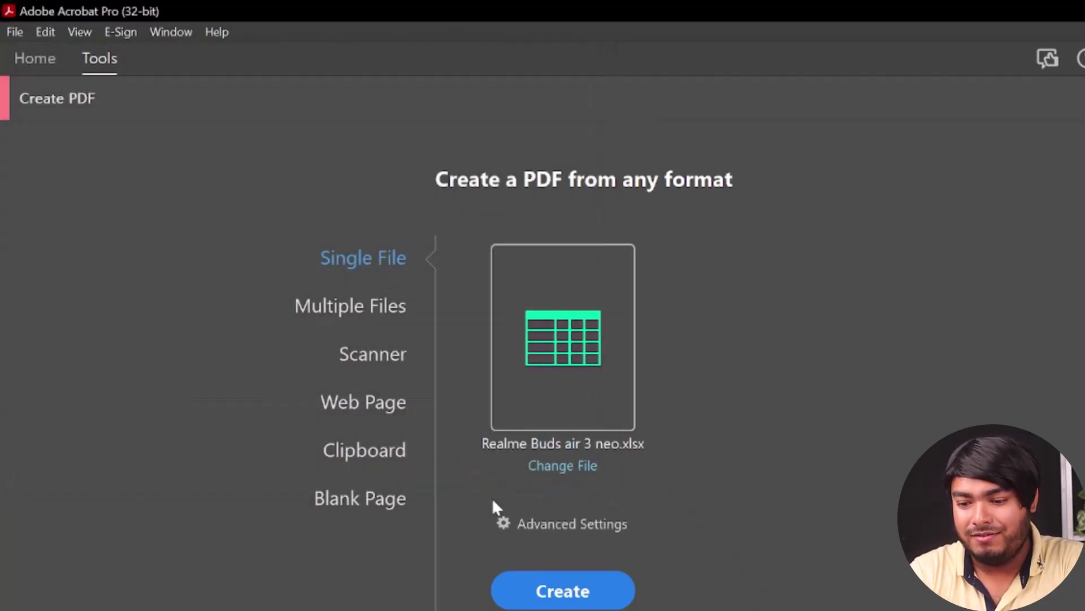
{"action": "left_click", "coordinate": [572, 599]}
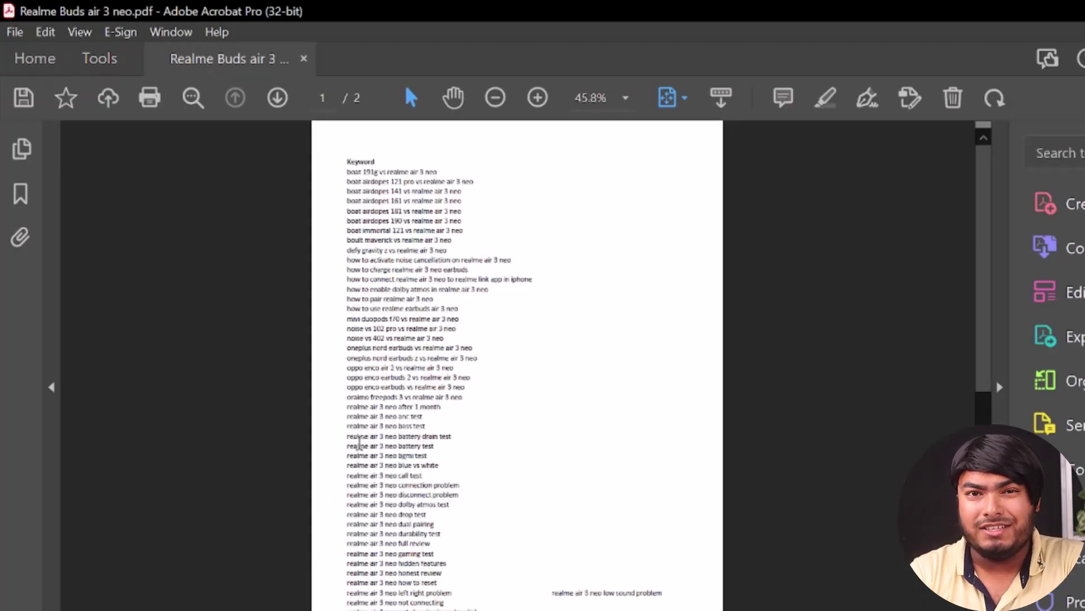
{"action": "scroll", "coordinate": [449, 292], "scroll_direction": "down", "scroll_amount": 3}
{"action": "scroll", "coordinate": [449, 292], "scroll_direction": "up", "scroll_amount": 3}
{"action": "scroll", "coordinate": [450, 292], "scroll_direction": "down", "scroll_amount": 3}
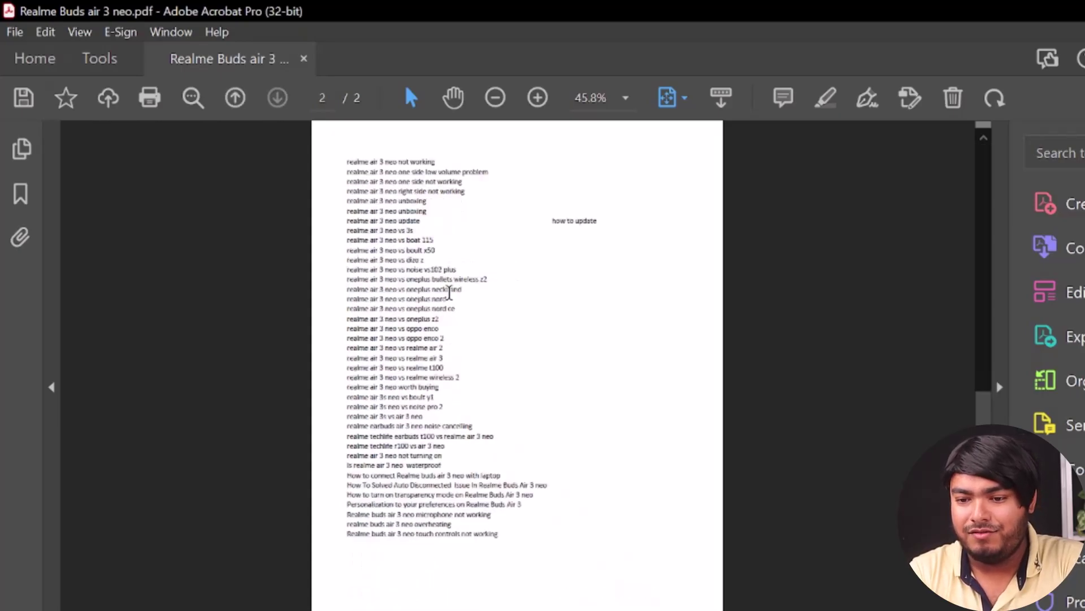
{"action": "scroll", "coordinate": [449, 293], "scroll_direction": "up", "scroll_amount": 3}
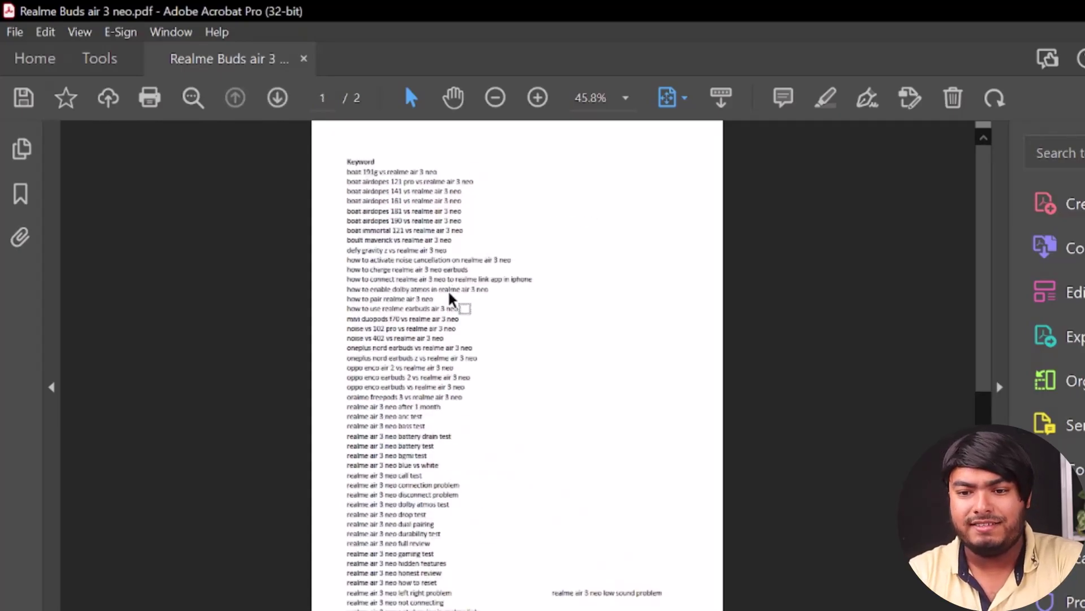
- Save the new PDF to the Desktop folder under the file name test
{"action": "key", "text": "ctrl+shift+s"}
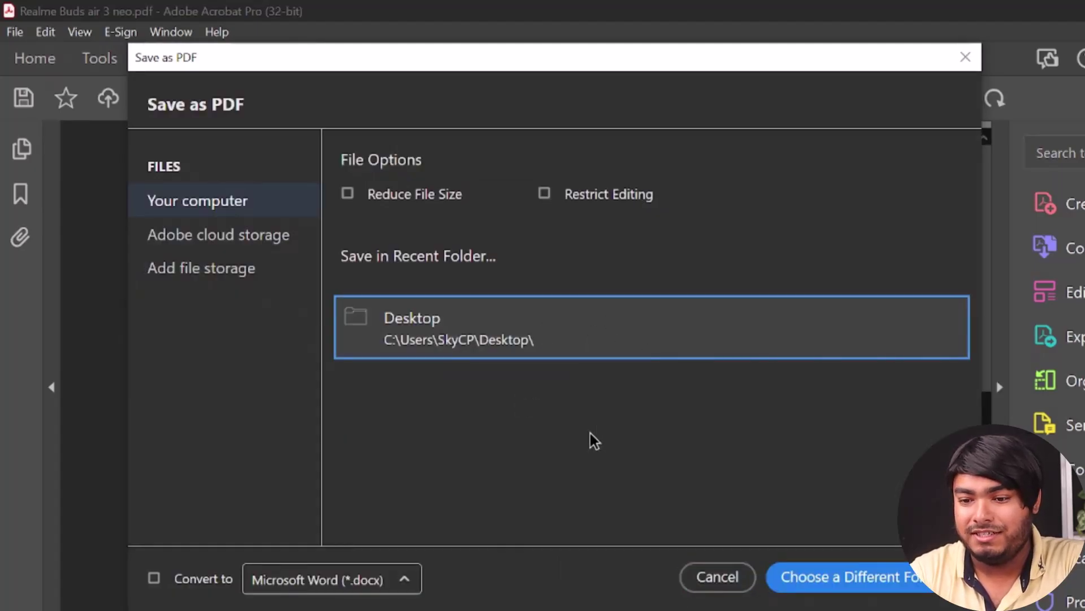
{"action": "left_click", "coordinate": [667, 332]}
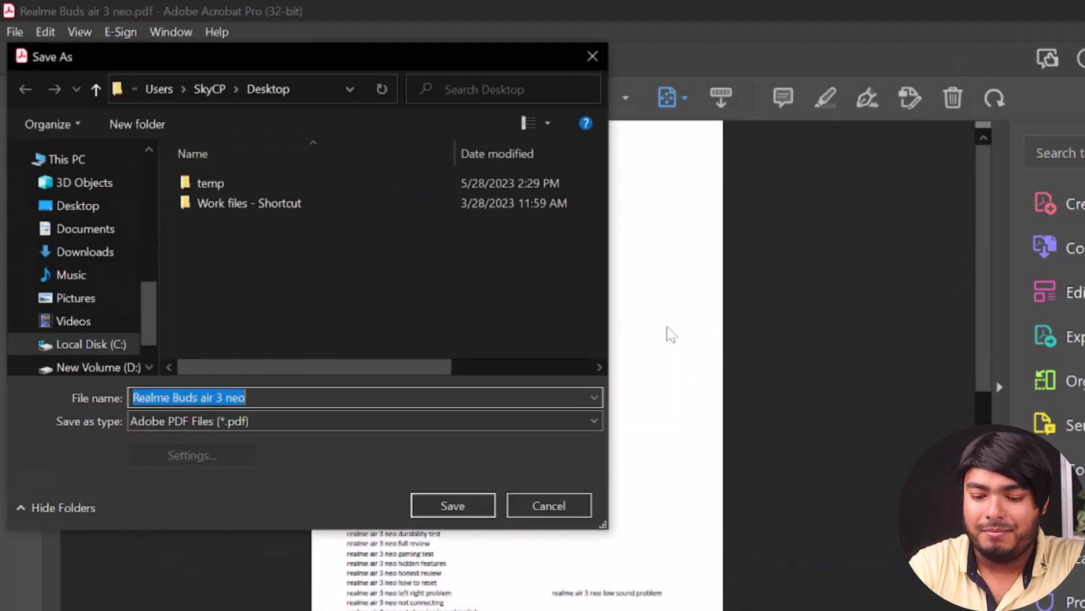
{"action": "type", "text": "test"}
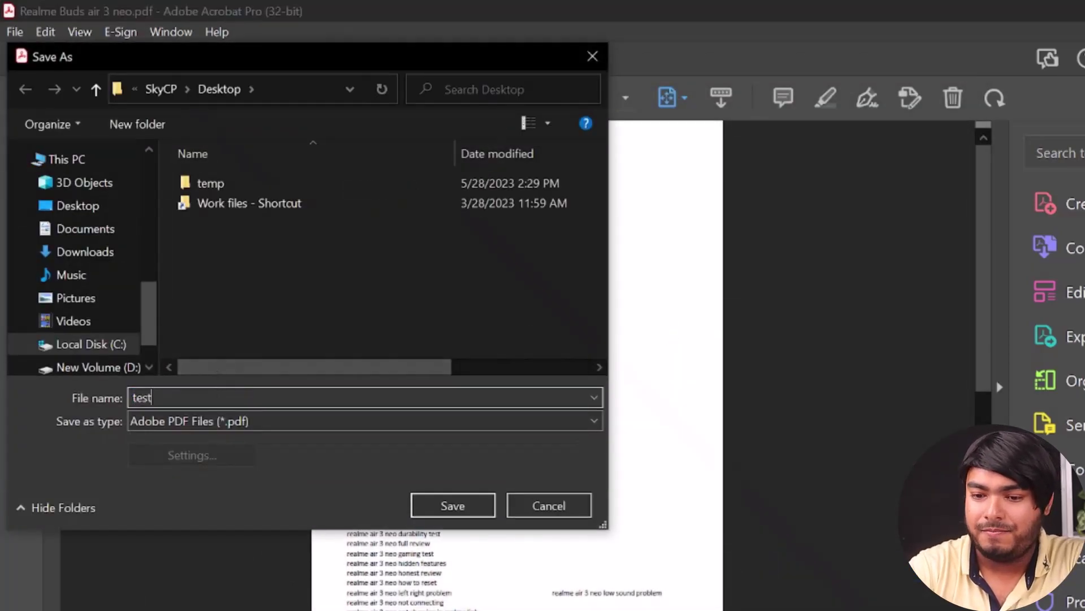
{"action": "key", "text": "Return"}
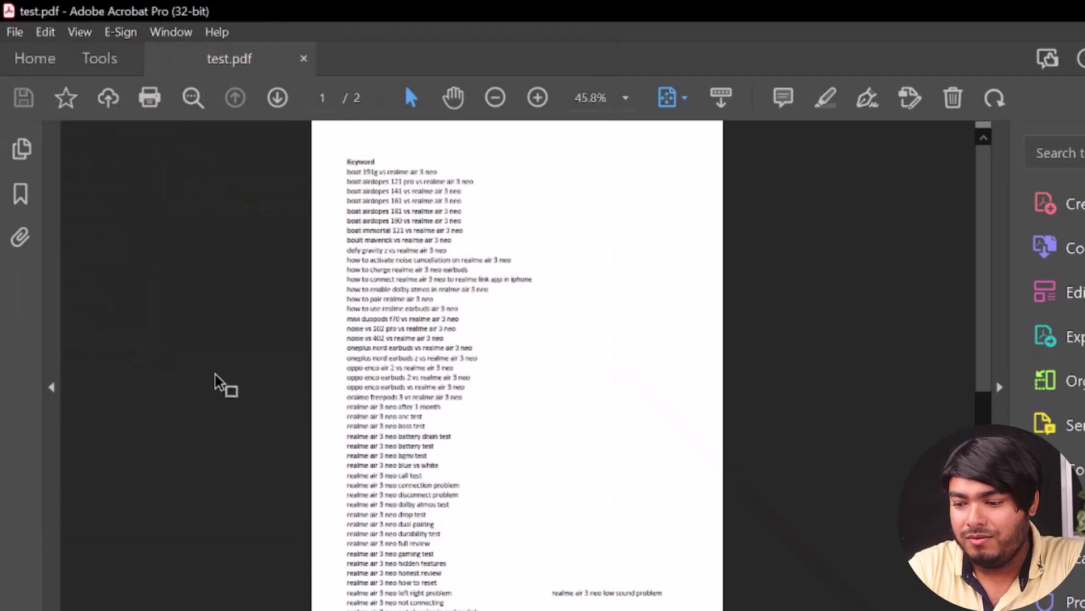
- Open the saved test PDF from the desktop in the browser and examine how its pages were converted
{"action": "key", "text": "super+d"}
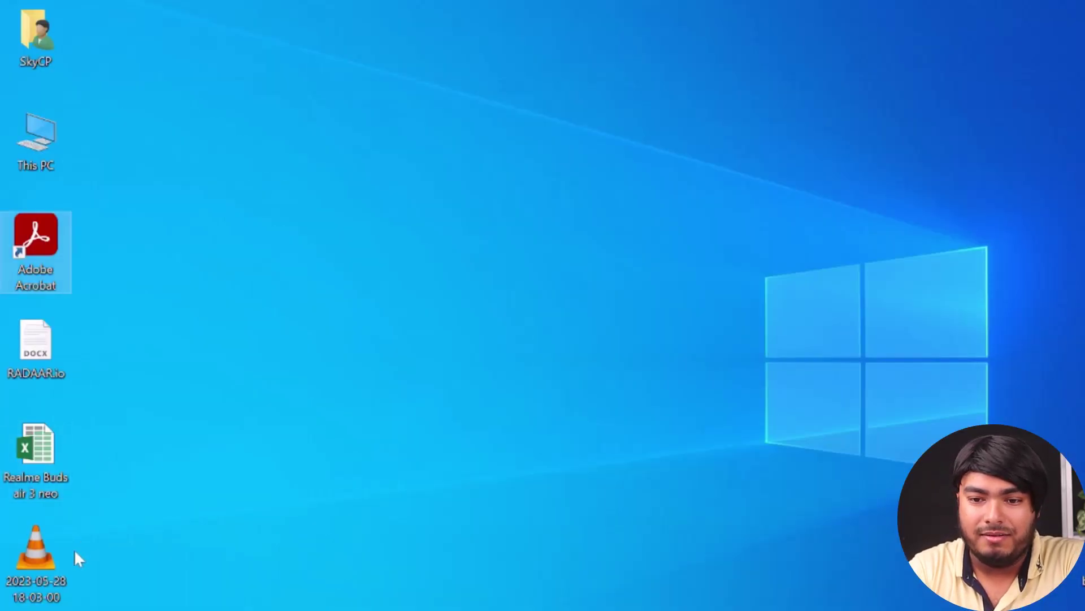
{"action": "left_click", "coordinate": [117, 46]}
{"action": "double_click", "coordinate": [117, 46]}
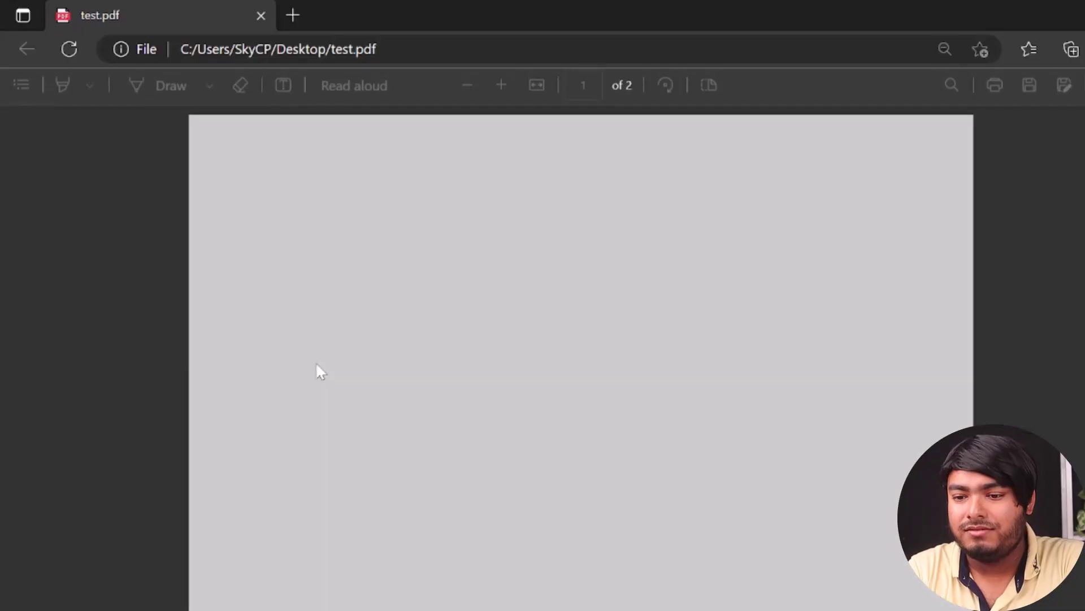
{"action": "scroll", "coordinate": [317, 364], "scroll_direction": "down", "scroll_amount": 3}
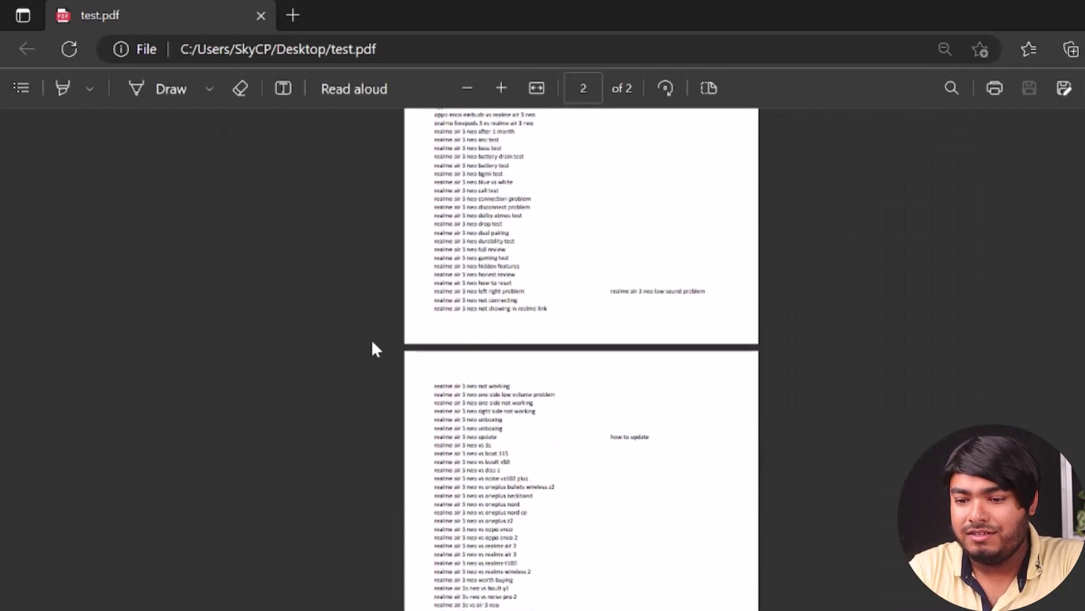
{"action": "scroll", "coordinate": [443, 346], "scroll_direction": "up", "scroll_amount": 4}
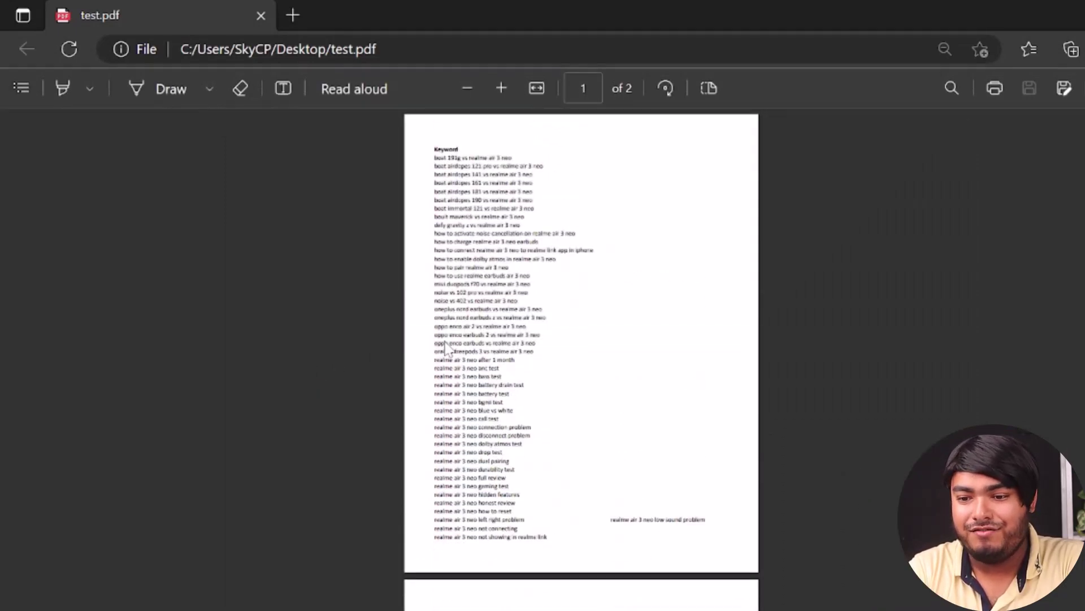
{"action": "scroll", "coordinate": [446, 346], "scroll_direction": "up", "scroll_amount": 5, "text": "ctrl"}
{"action": "scroll", "coordinate": [447, 347], "scroll_direction": "down", "scroll_amount": 15}
{"action": "scroll", "coordinate": [446, 347], "scroll_direction": "up", "scroll_amount": 15}
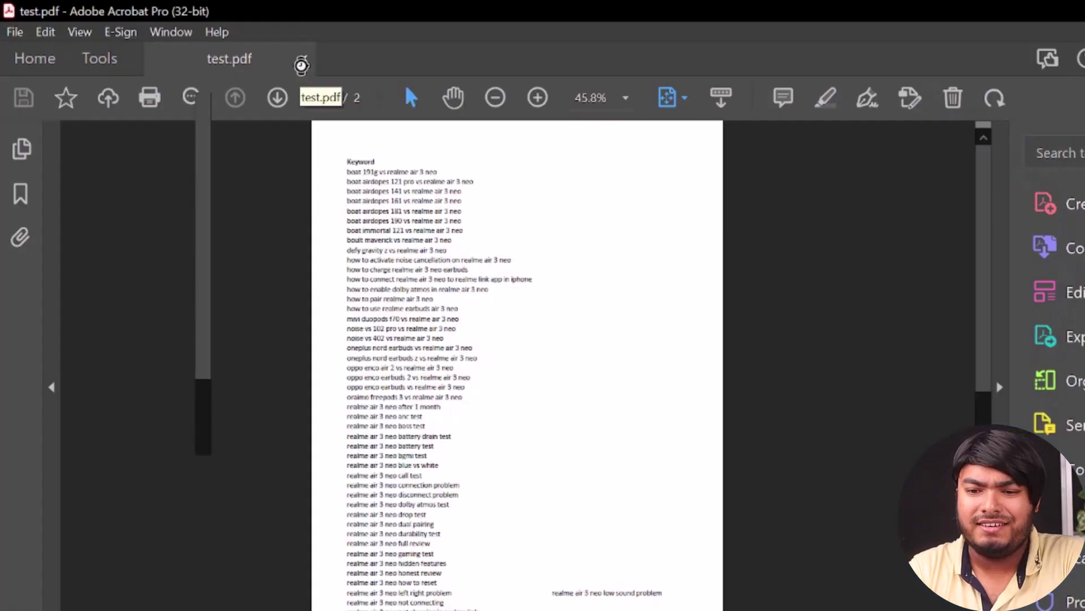
- Close test.pdf and start a new PDF from multiple files using the Combine Files option
{"action": "left_click", "coordinate": [301, 66]}
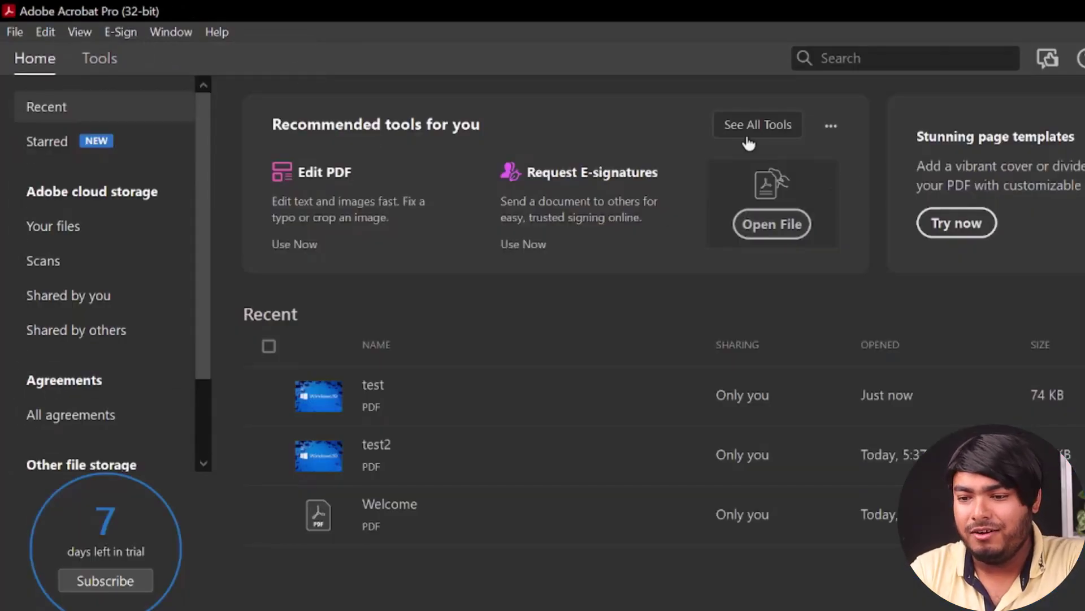
{"action": "left_click", "coordinate": [729, 126]}
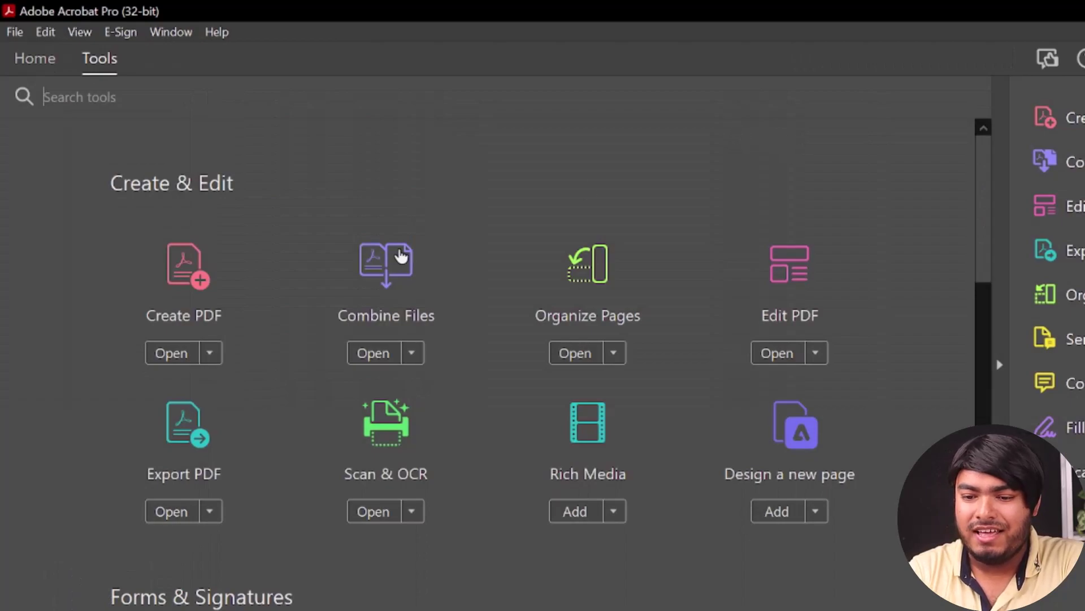
{"action": "left_click", "coordinate": [195, 289]}
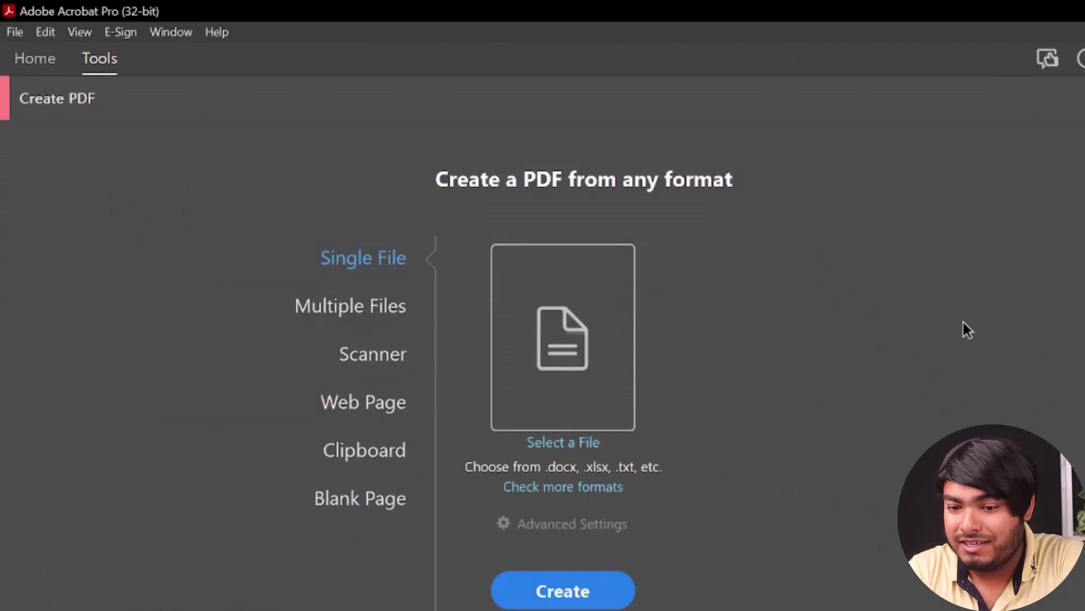
{"action": "left_click", "coordinate": [347, 306]}
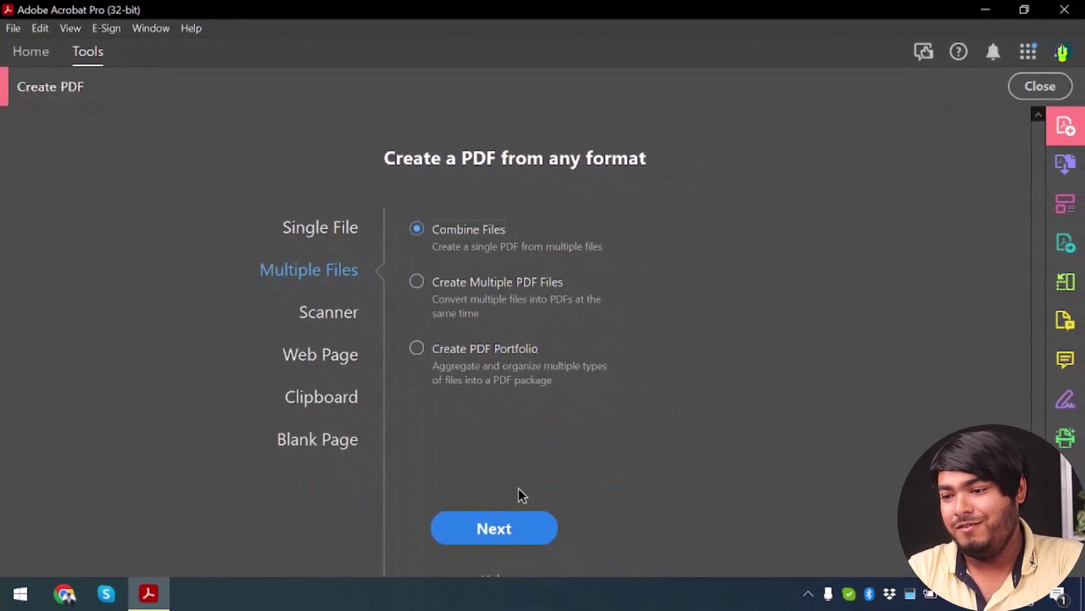
{"action": "left_click", "coordinate": [520, 526]}
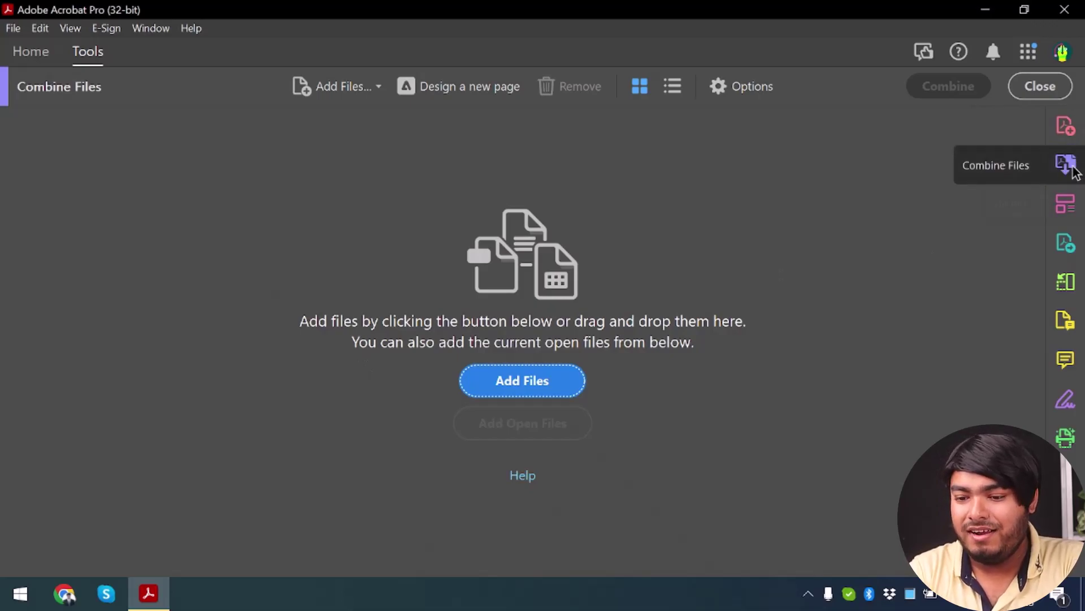
- Add the Desktop files RADAAR.io, Realme Buds air 3 neo and realme buds air 3 for combining, accepting the Word default-program prompt
{"action": "left_click", "coordinate": [516, 390]}
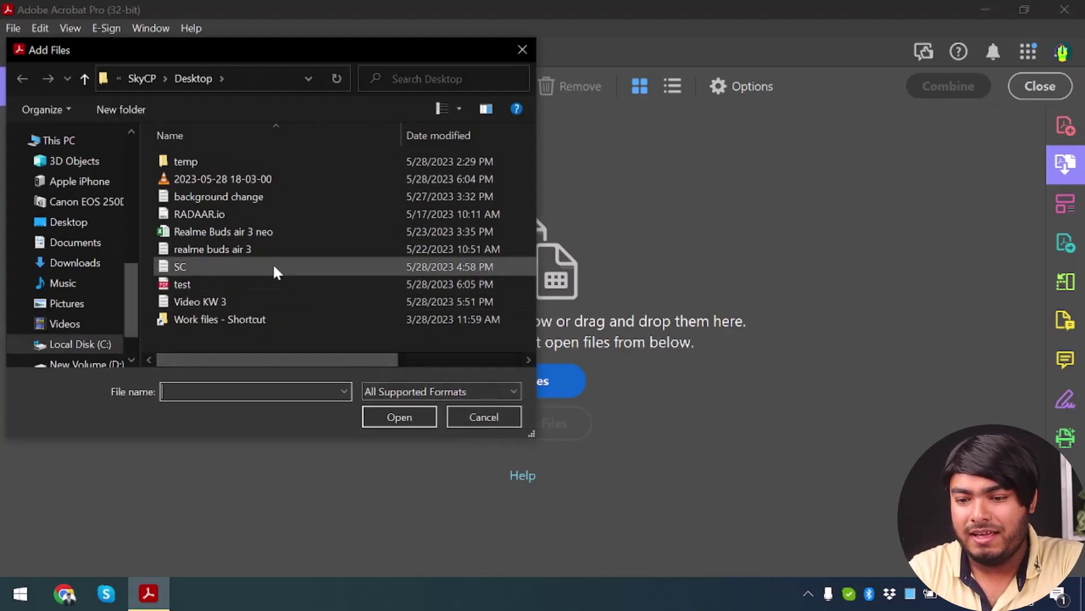
{"action": "left_click", "coordinate": [233, 211]}
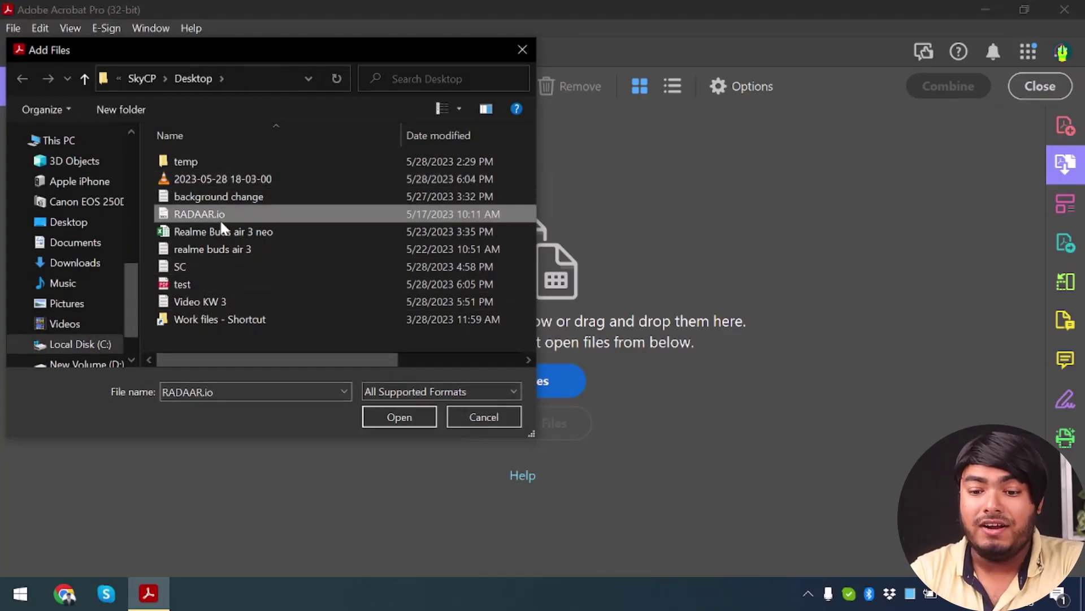
{"action": "left_click", "coordinate": [220, 230], "text": "ctrl"}
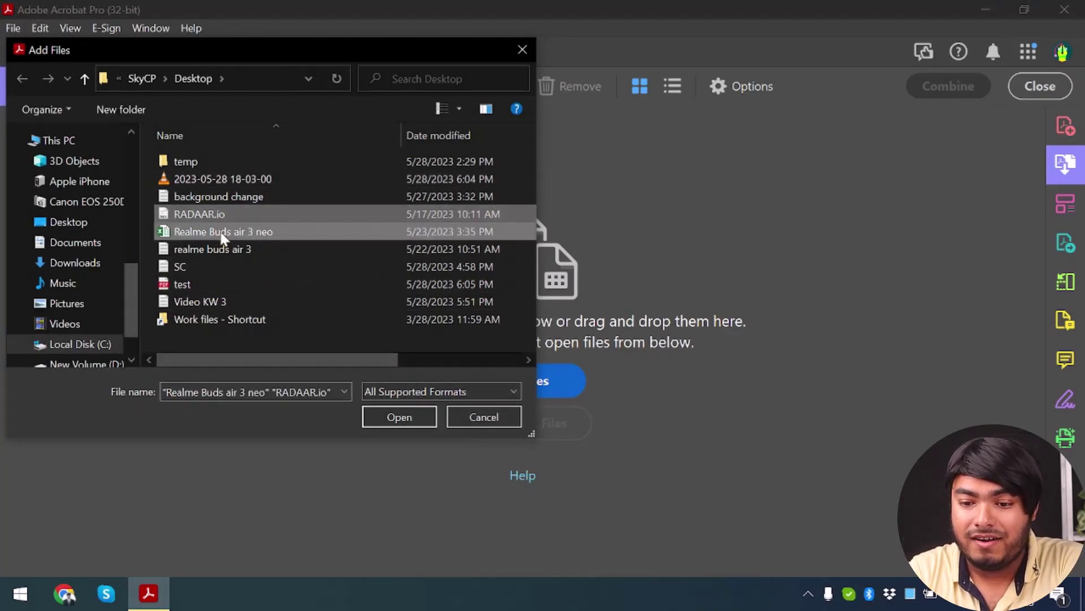
{"action": "left_click", "coordinate": [249, 249], "text": "ctrl"}
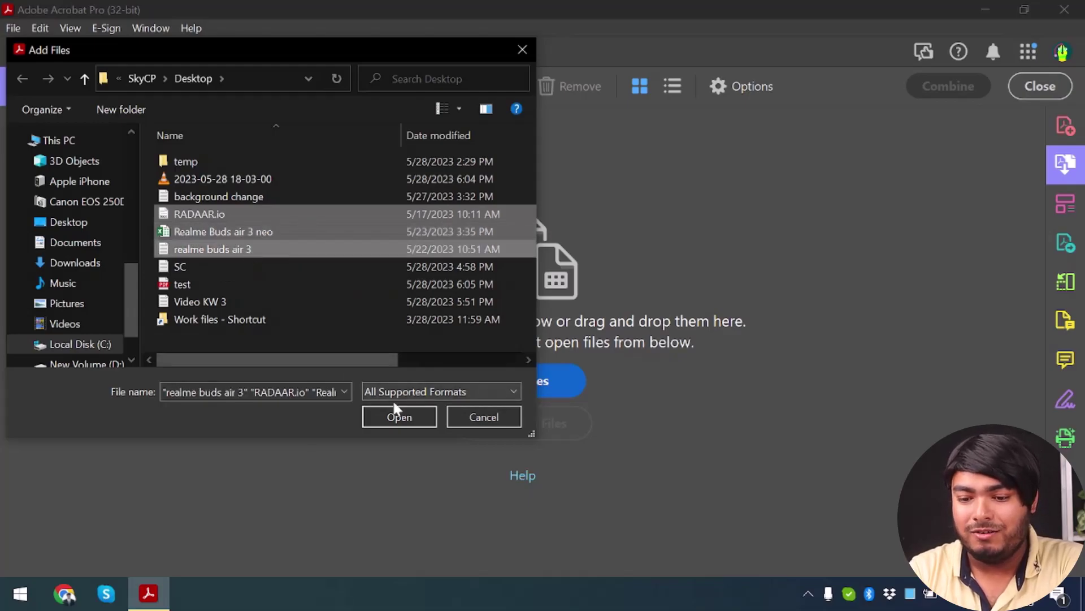
{"action": "left_click", "coordinate": [401, 418]}
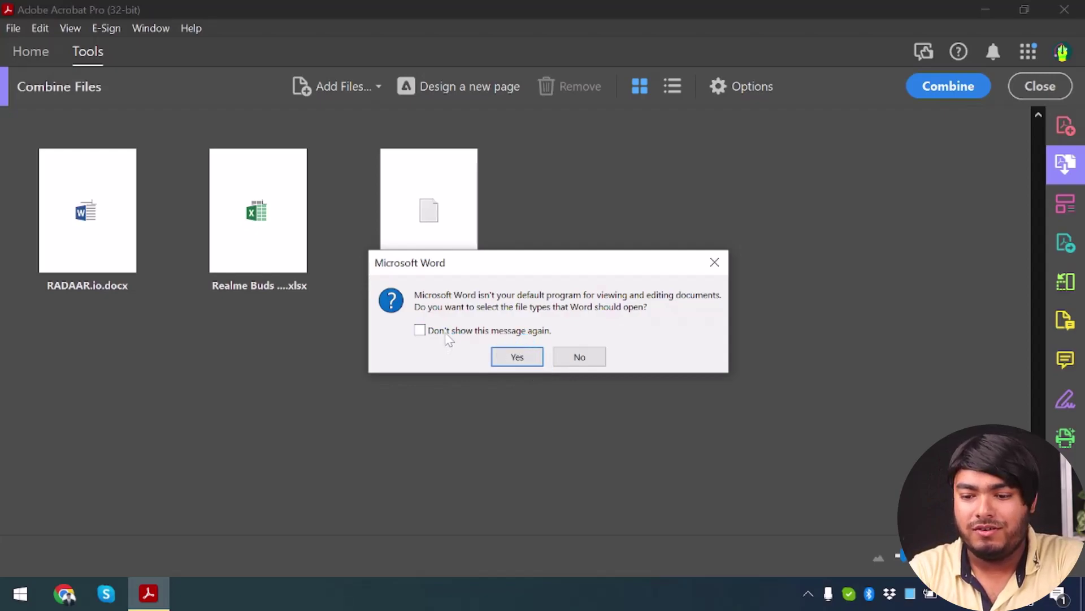
{"action": "left_click", "coordinate": [498, 356]}
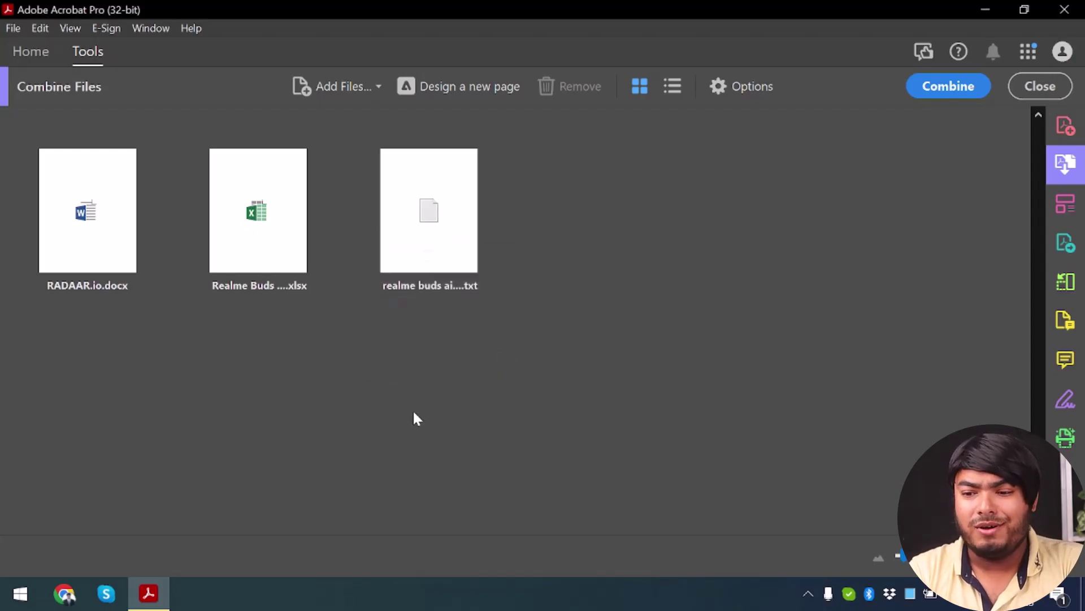
- Combine the three added files into one PDF, dismiss the Organize Pages tip and check the merged pages
{"action": "left_click", "coordinate": [942, 90]}
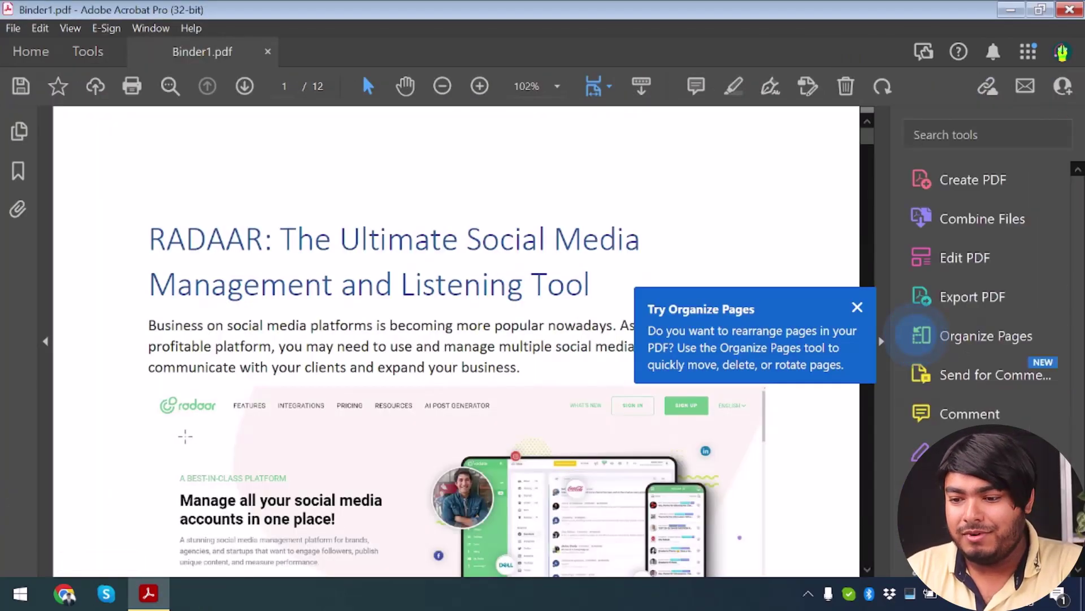
{"action": "left_click", "coordinate": [858, 307]}
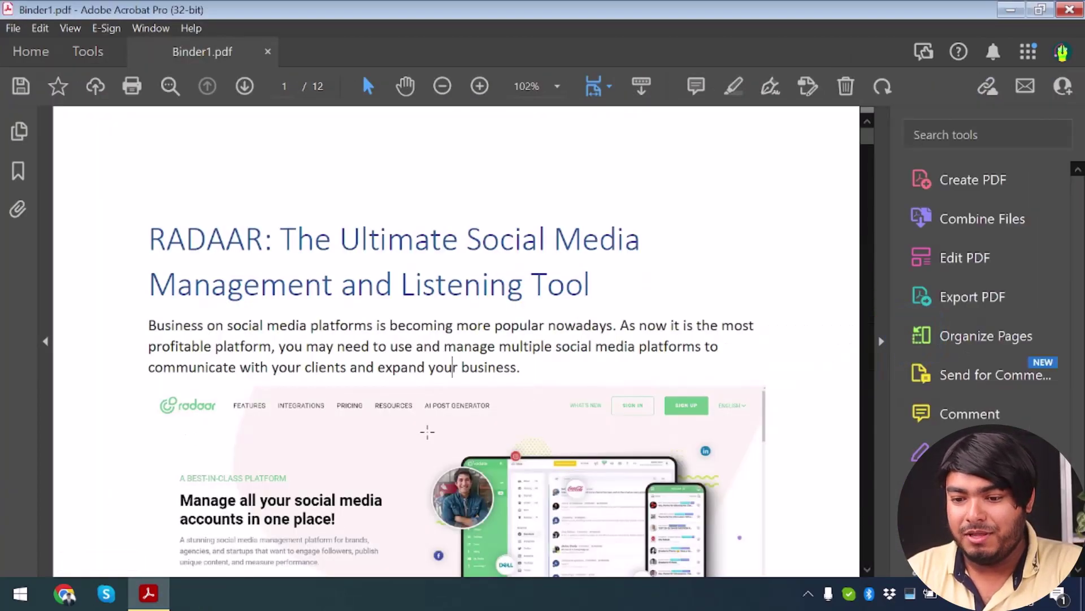
{"action": "scroll", "coordinate": [434, 427], "scroll_direction": "down", "scroll_amount": 20}
{"action": "scroll", "coordinate": [427, 431], "scroll_direction": "down", "scroll_amount": 20}
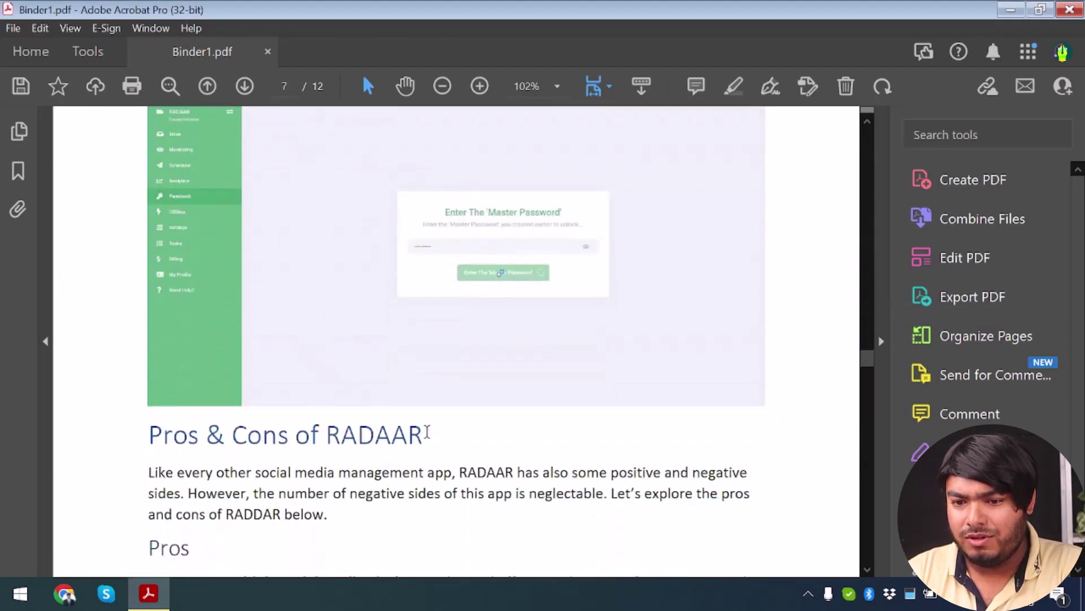
{"action": "scroll", "coordinate": [427, 433], "scroll_direction": "down", "scroll_amount": 20}
{"action": "scroll", "coordinate": [428, 438], "scroll_direction": "down", "scroll_amount": 20}
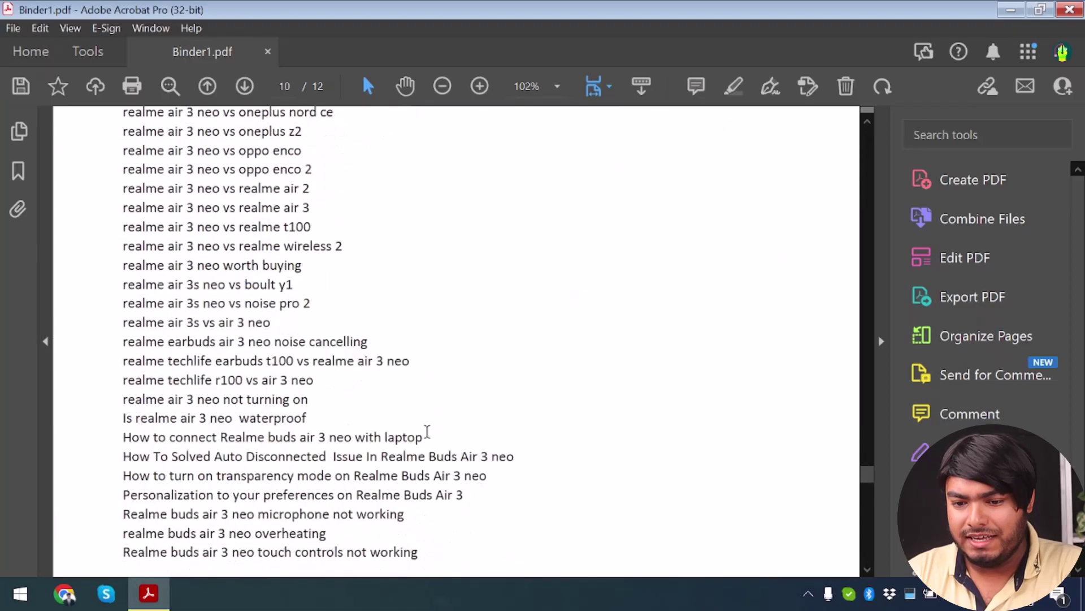
{"action": "scroll", "coordinate": [428, 435], "scroll_direction": "down", "scroll_amount": 15}
{"action": "scroll", "coordinate": [428, 434], "scroll_direction": "down", "scroll_amount": 15}
- Save the combined PDF to the Desktop folder under the file name test2
{"action": "key", "text": "ctrl+shift+s"}
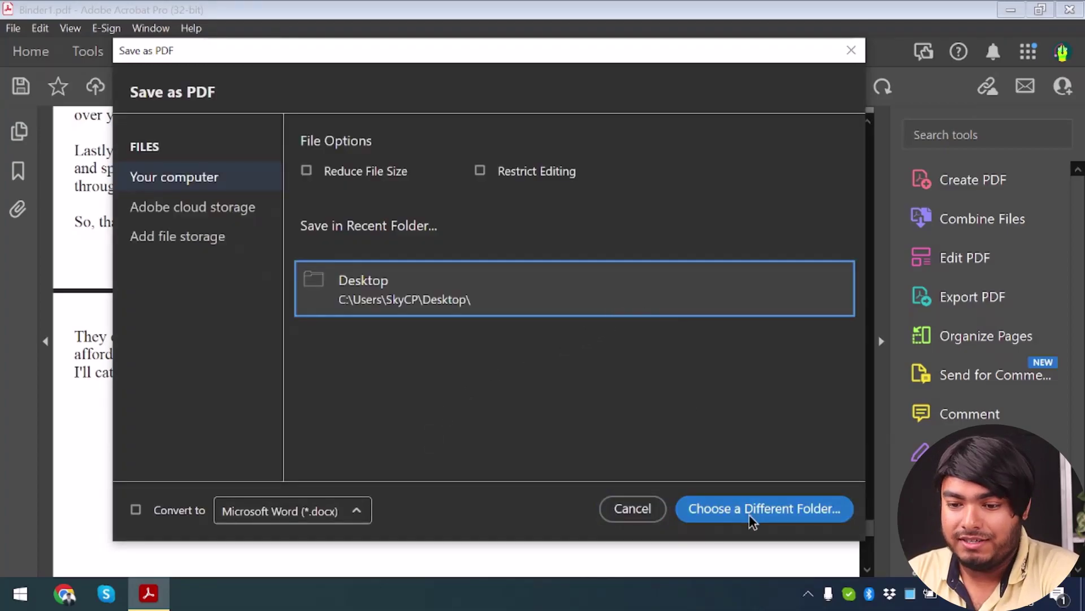
{"action": "left_click", "coordinate": [586, 289]}
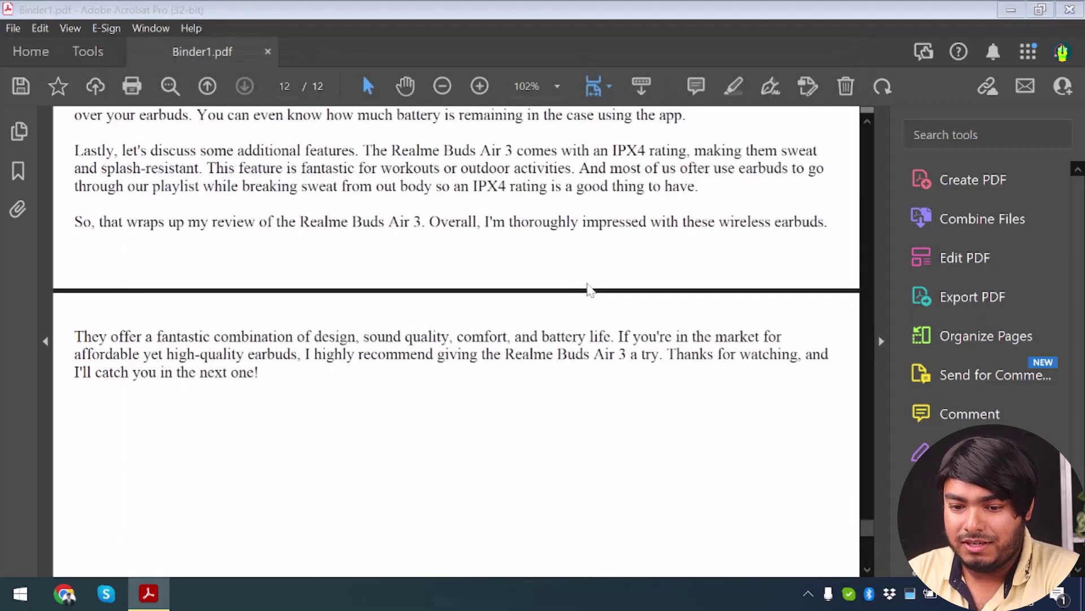
{"action": "type", "text": "test2"}
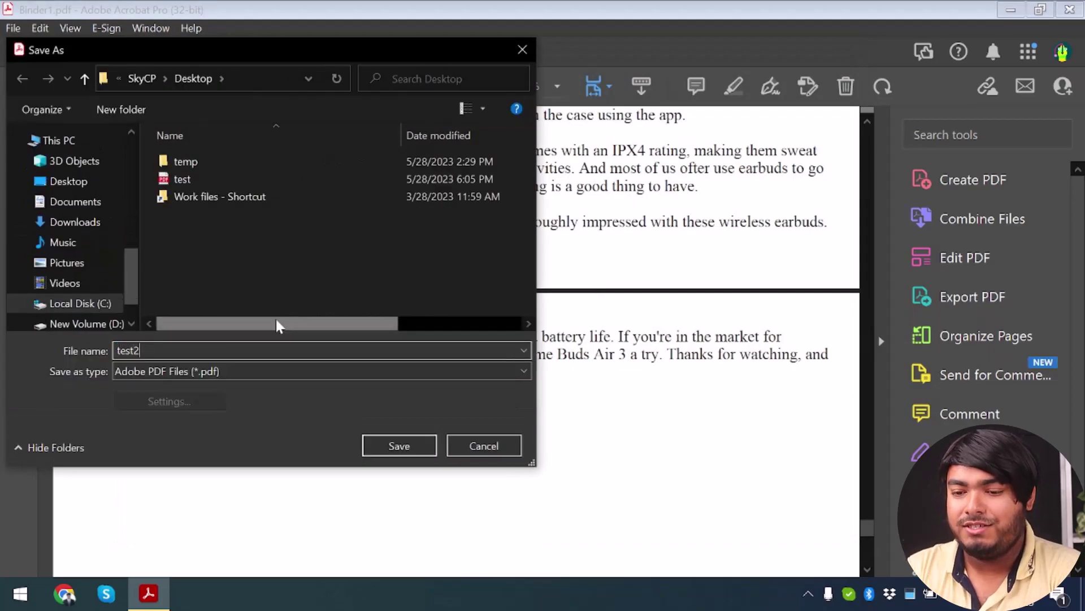
{"action": "key", "text": "Return"}
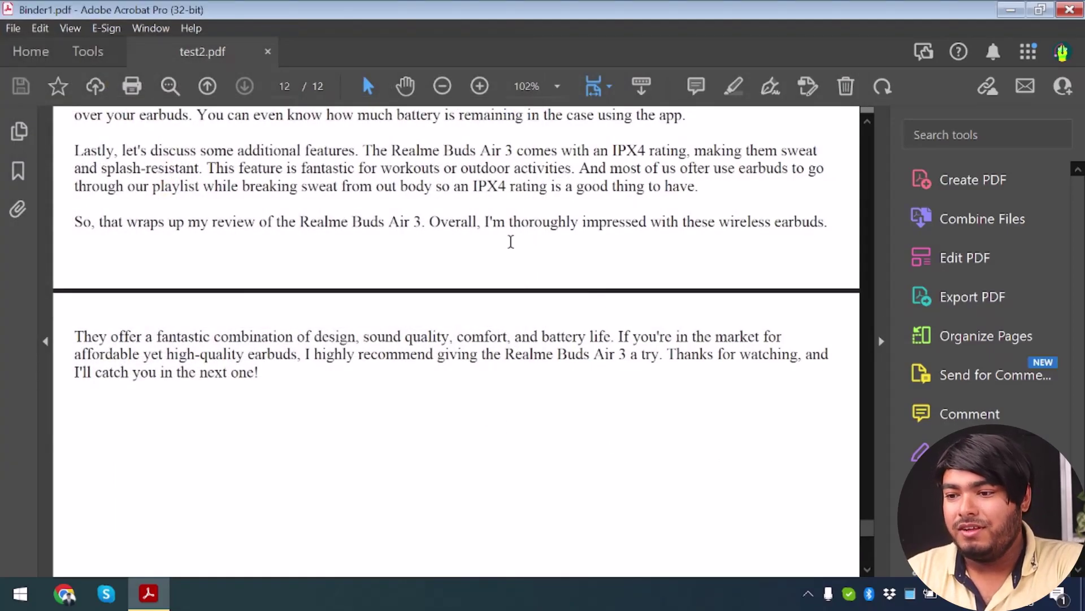
- Close Acrobat, open the test2 PDF from the desktop in the browser and examine its combined pages
{"action": "left_click", "coordinate": [1078, 3]}
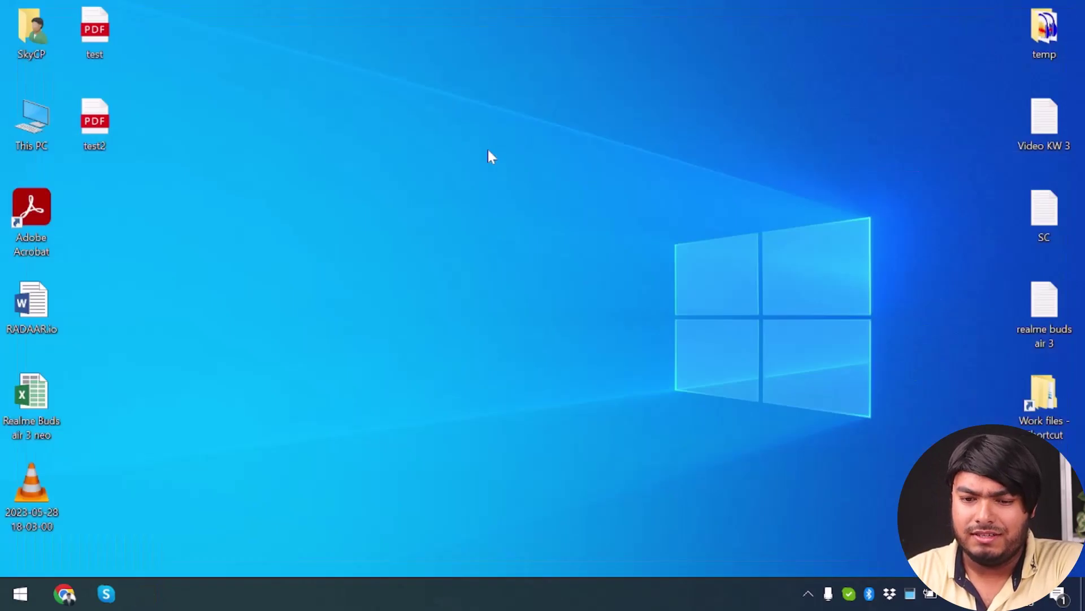
{"action": "double_click", "coordinate": [95, 122]}
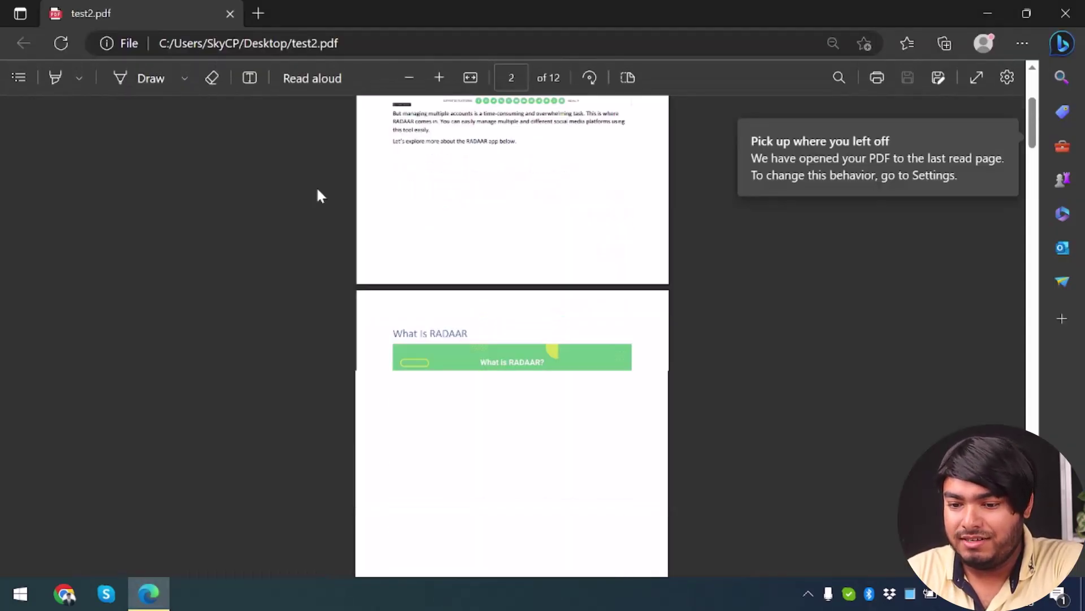
{"action": "scroll", "coordinate": [513, 344], "scroll_direction": "up", "scroll_amount": 4}
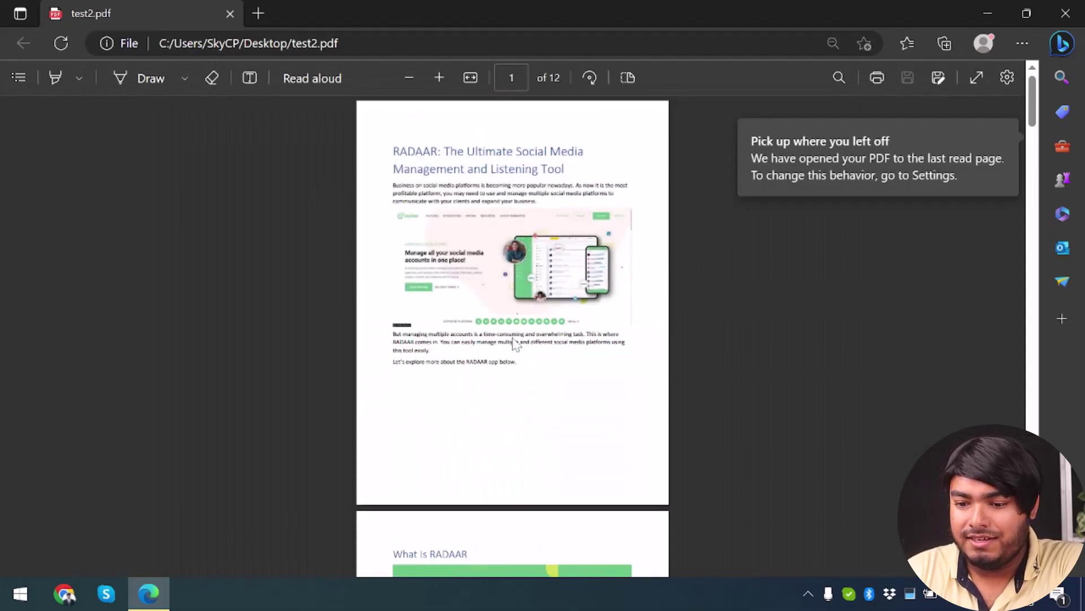
{"action": "scroll", "coordinate": [514, 344], "scroll_direction": "down", "scroll_amount": 20}
{"action": "scroll", "coordinate": [516, 344], "scroll_direction": "up", "scroll_amount": 10}
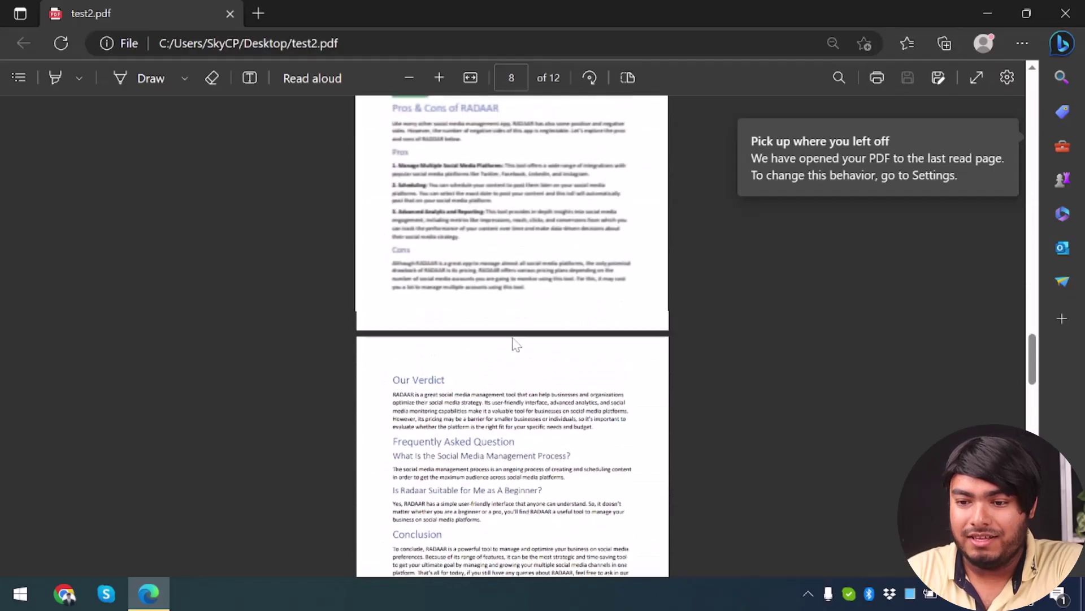
{"action": "scroll", "coordinate": [517, 344], "scroll_direction": "down", "scroll_amount": 12}
{"action": "scroll", "coordinate": [516, 344], "scroll_direction": "down", "scroll_amount": 6}
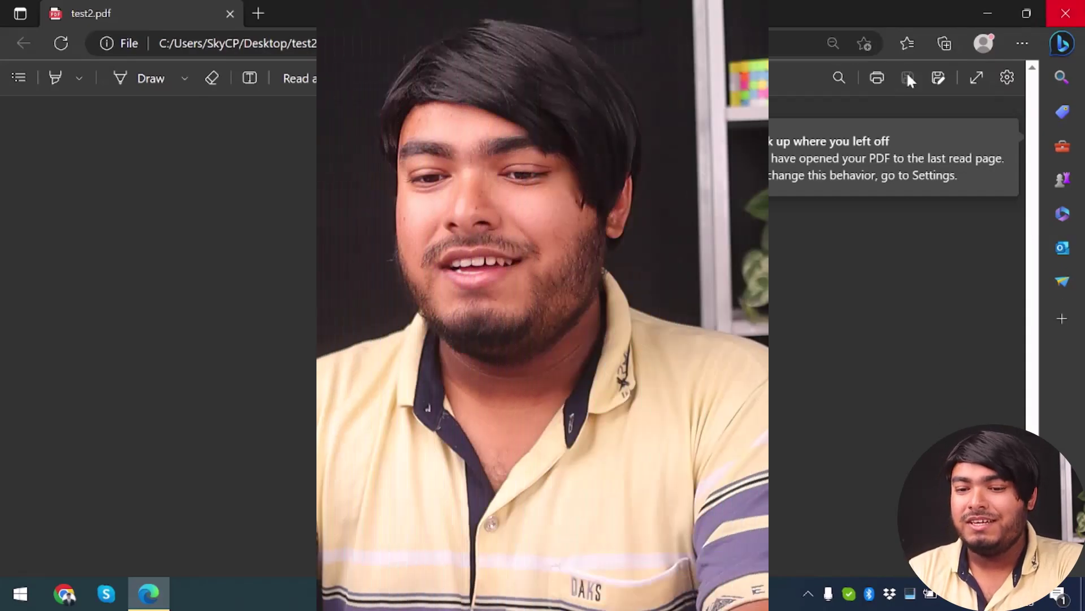